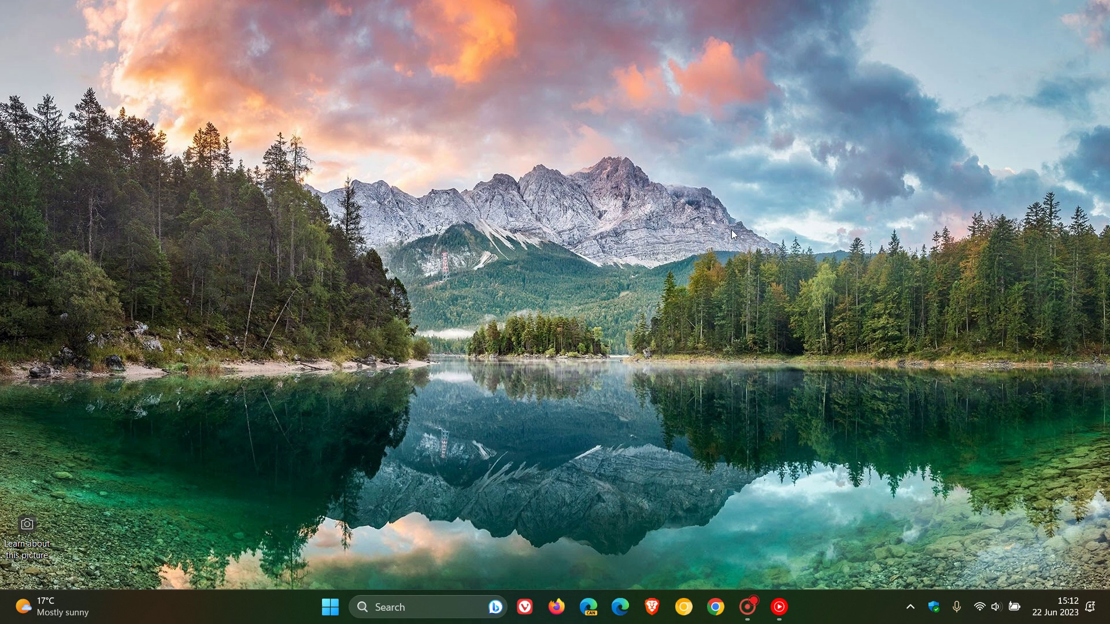
# - Open the Start menu to reach the Settings app
pyautogui.click(330, 606)
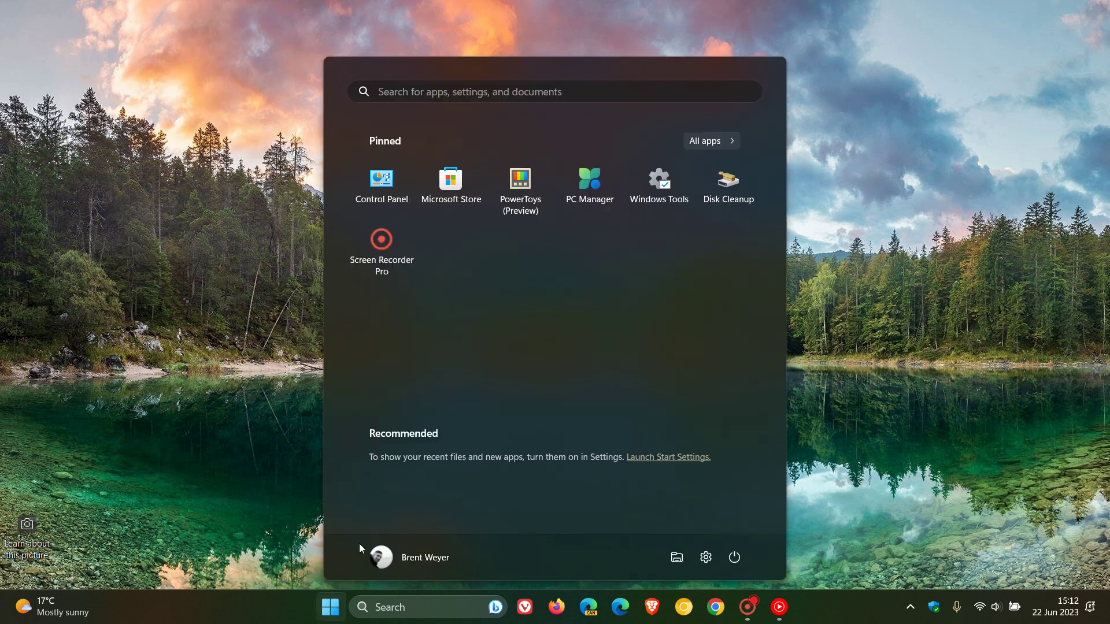
# - Review the Windows Update history's 15 quality updates in Settings, then minimize Settings
pyautogui.click(705, 557)
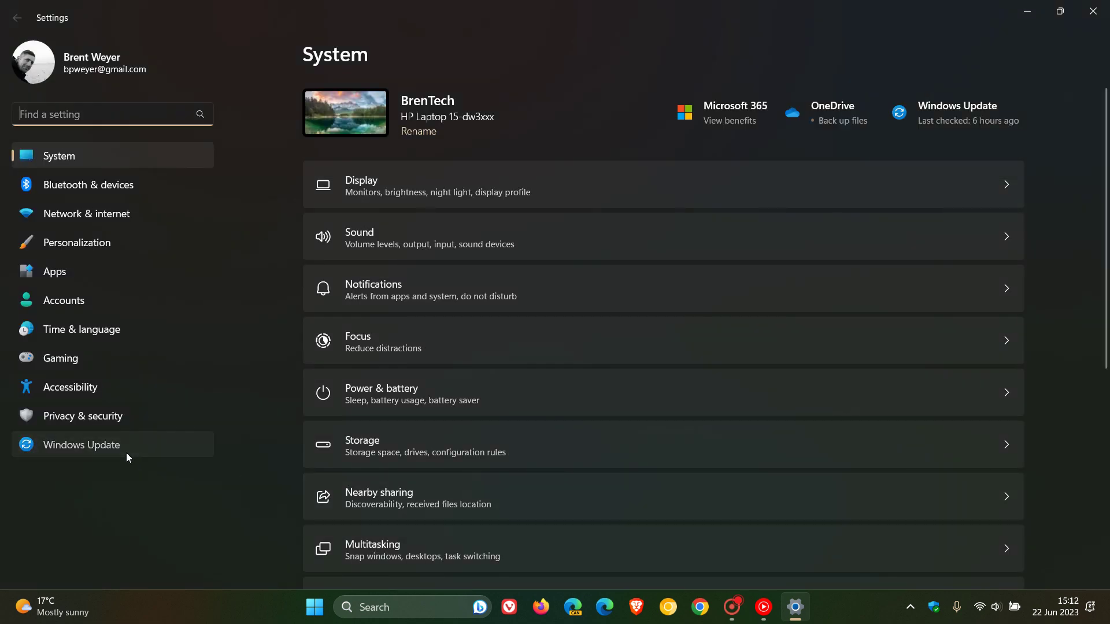
pyautogui.click(126, 453)
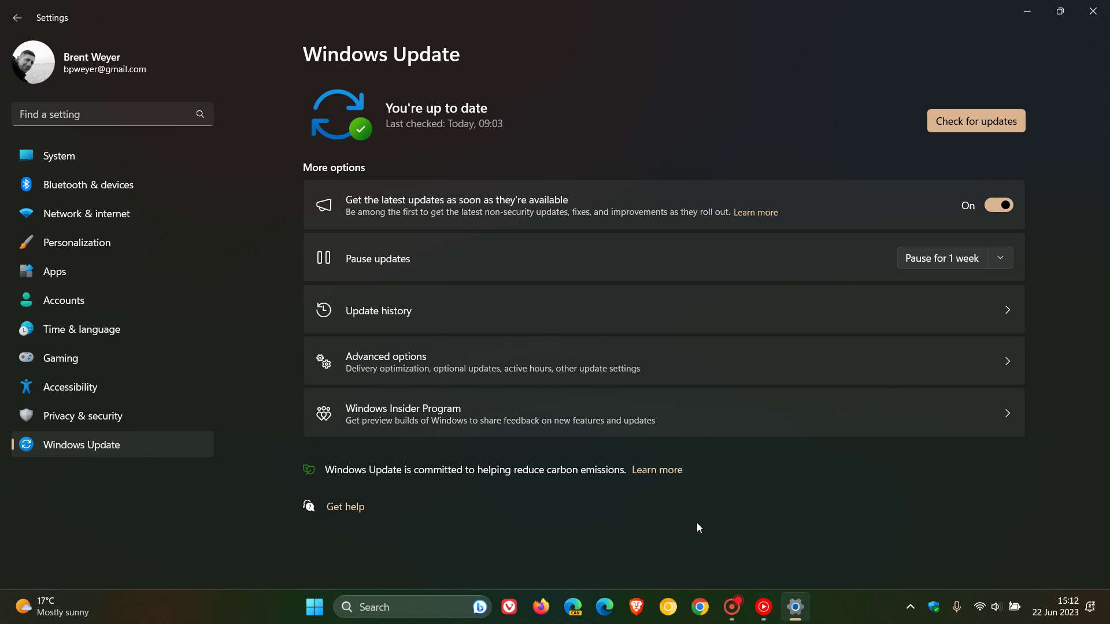
pyautogui.click(663, 311)
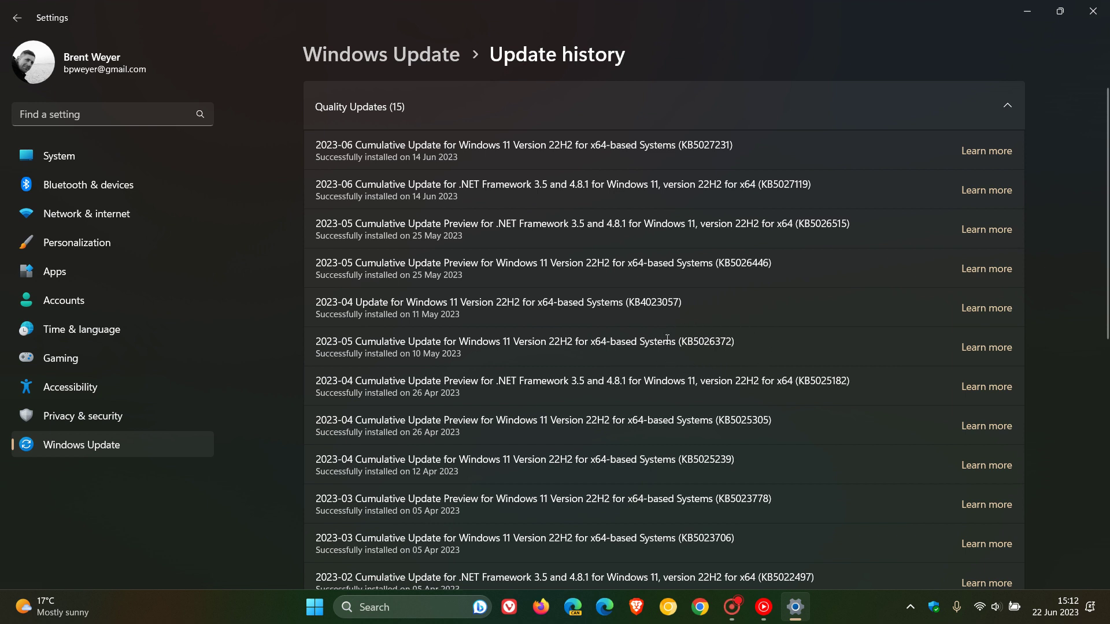
pyautogui.click(768, 341)
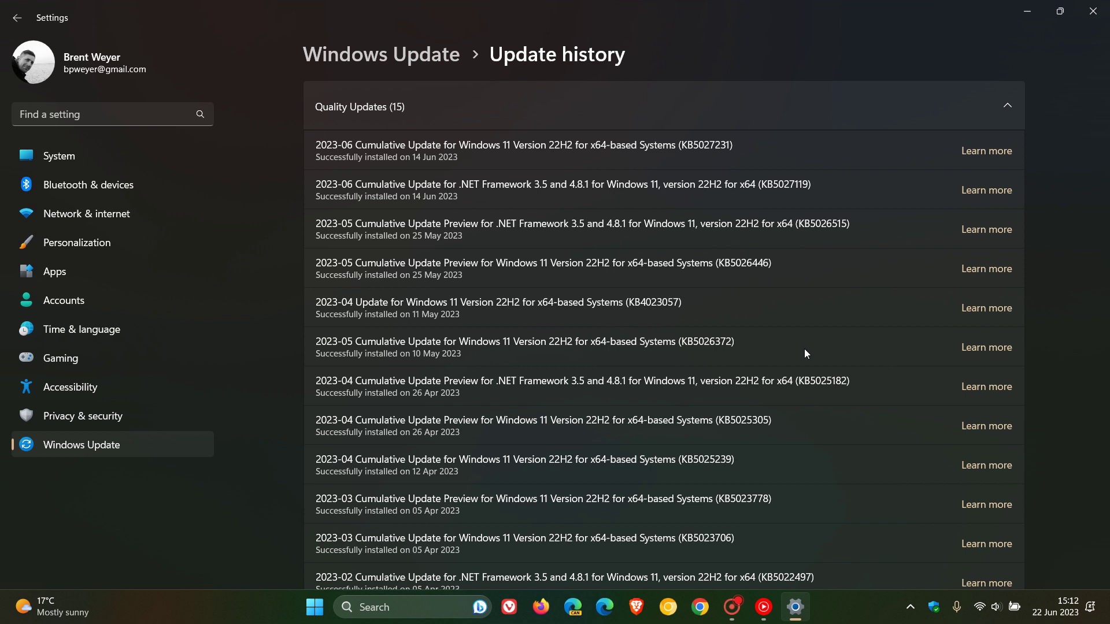
pyautogui.click(1027, 11)
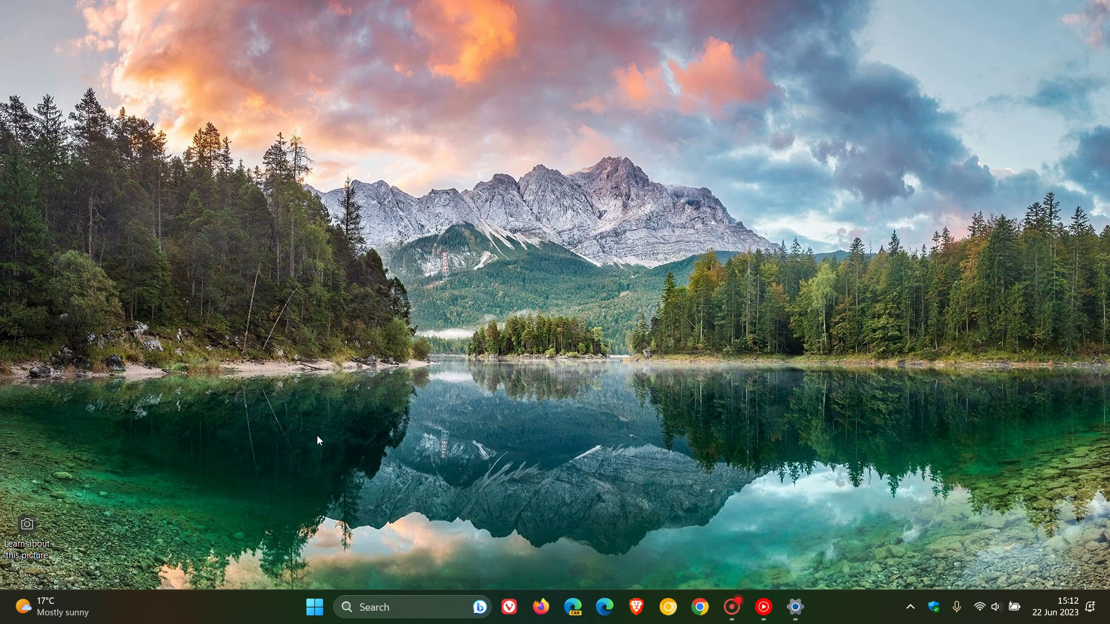
# - Open File Explorer on the Downloads folder holding the wallpaper JPG
pyautogui.click(315, 606)
pyautogui.click(673, 560)
pyautogui.press('super+e')
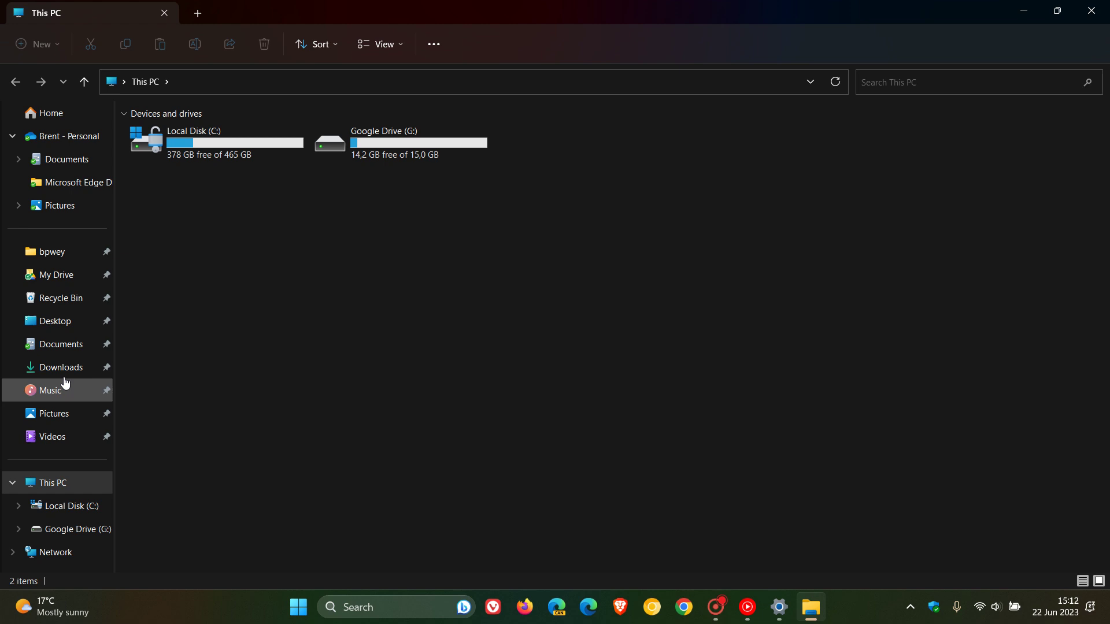
pyautogui.click(61, 370)
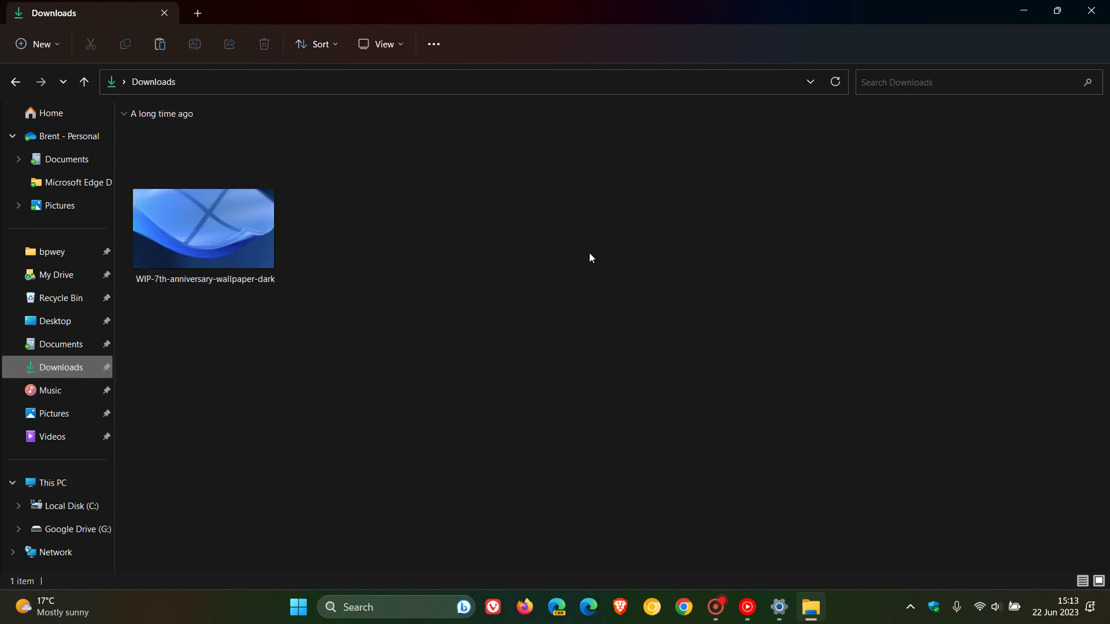
# - Show the Security permissions in WIP-7th-anniversary-wallpaper-dark's Properties, where SYSTEM has Full control
pyautogui.rightClick(228, 222)
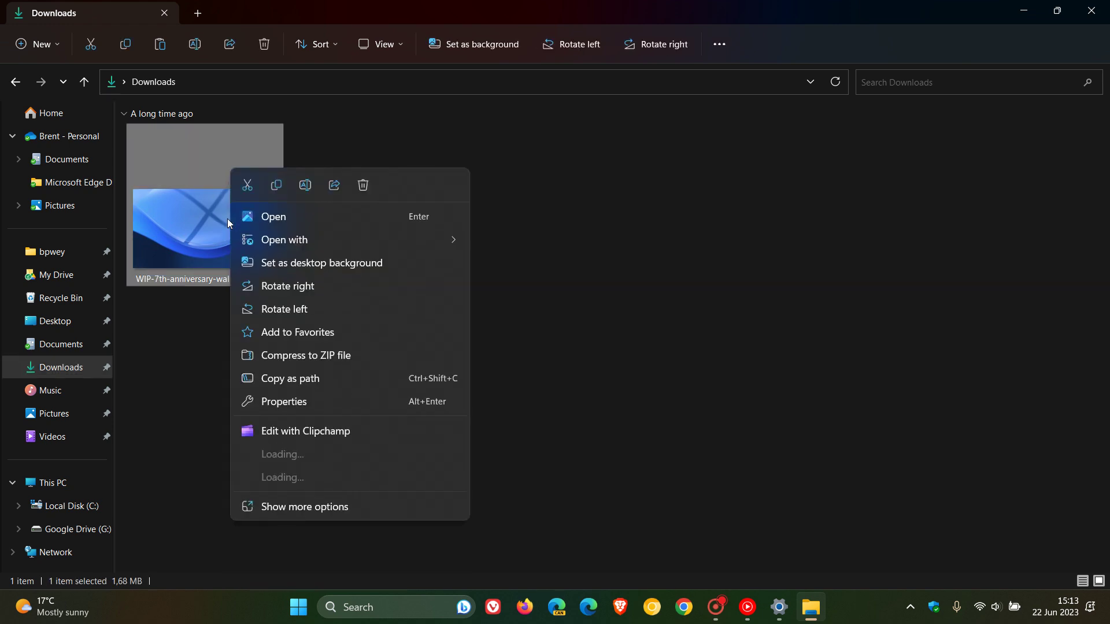
pyautogui.click(341, 403)
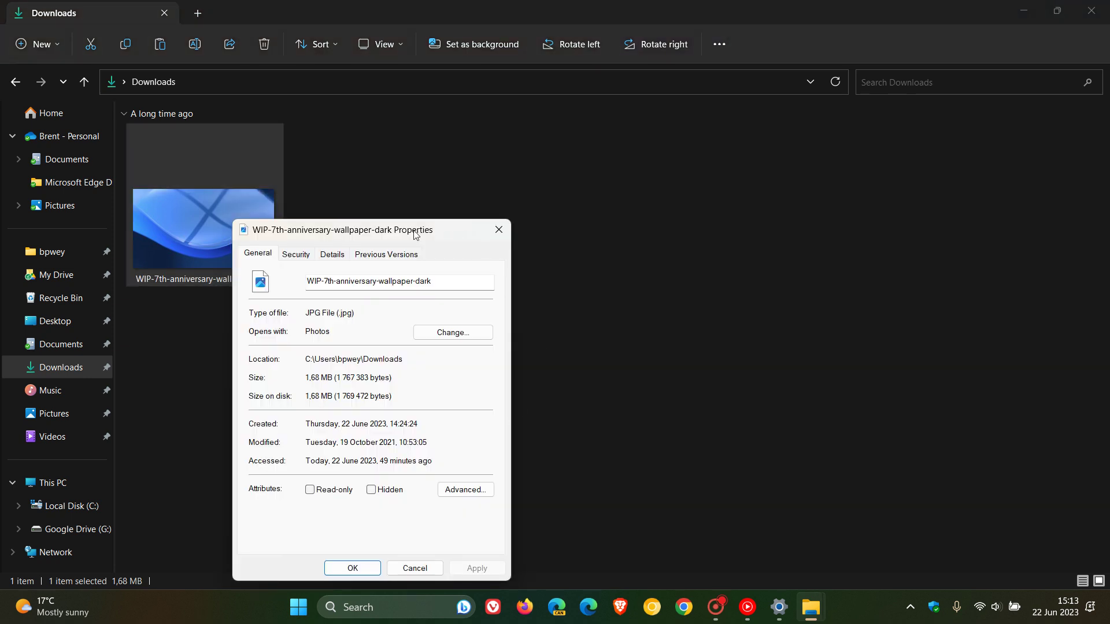
pyautogui.moveTo(415, 230); pyautogui.dragTo(582, 144)
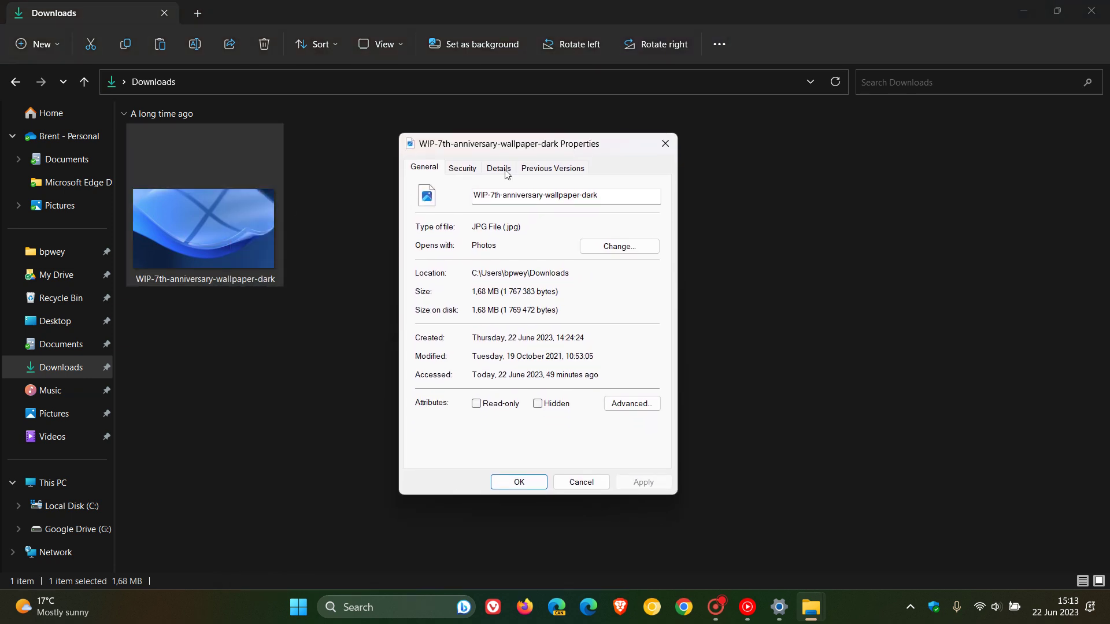
pyautogui.click(462, 167)
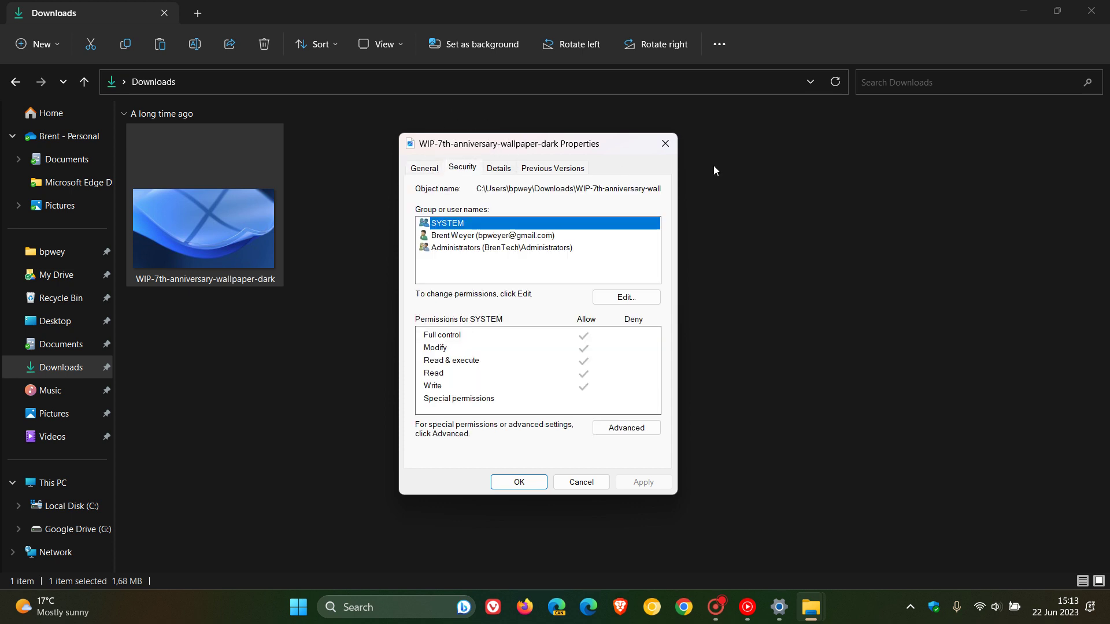
pyautogui.click(630, 429)
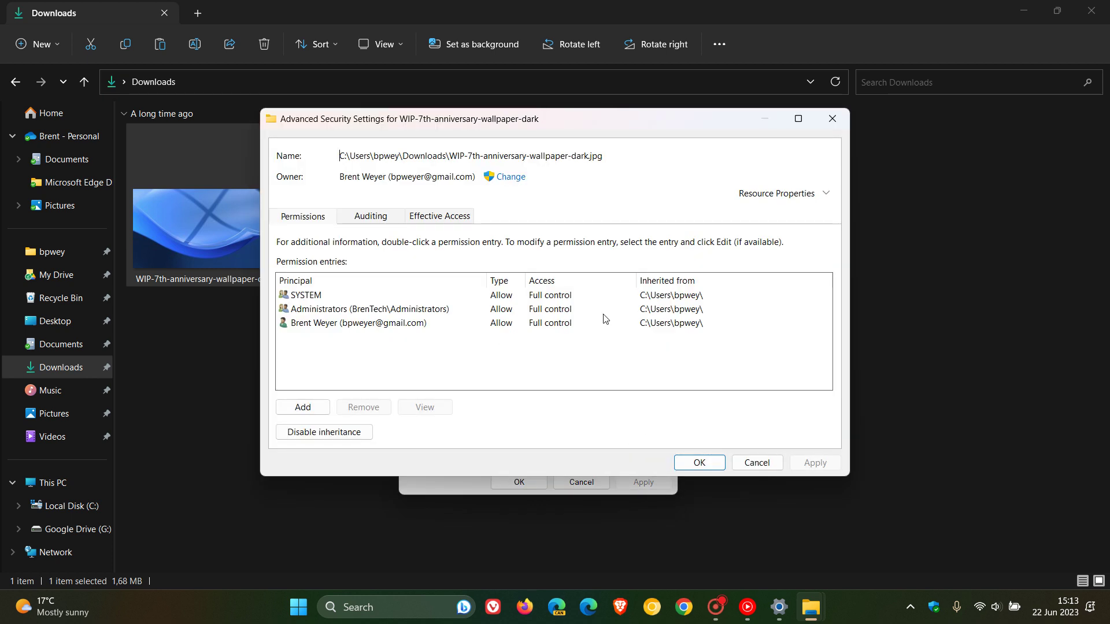
pyautogui.click(453, 218)
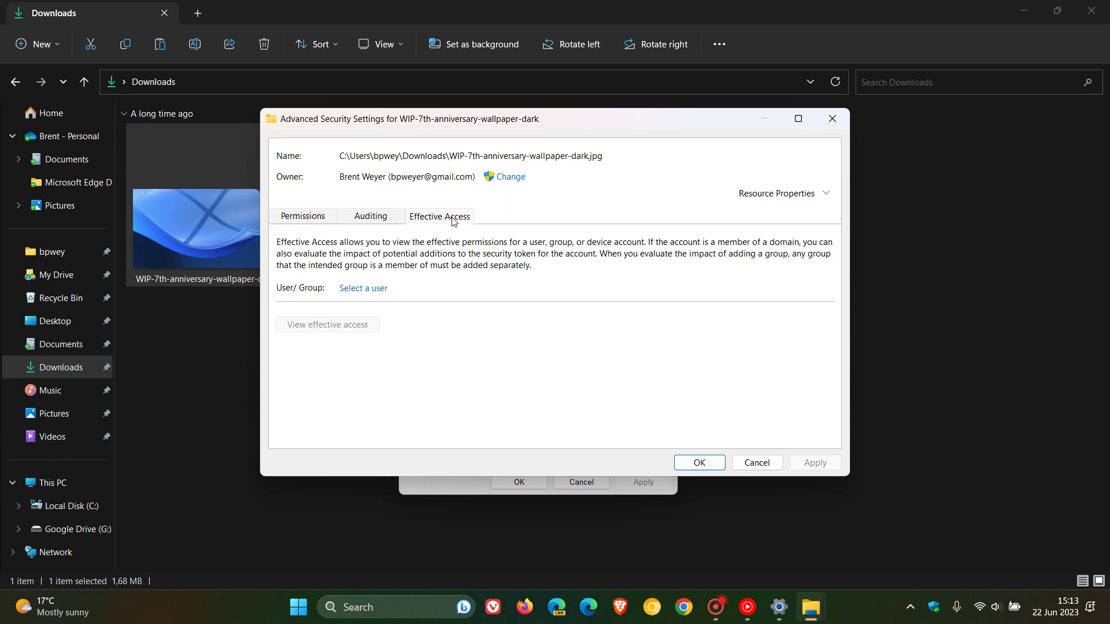
pyautogui.click(365, 329)
pyautogui.click(827, 122)
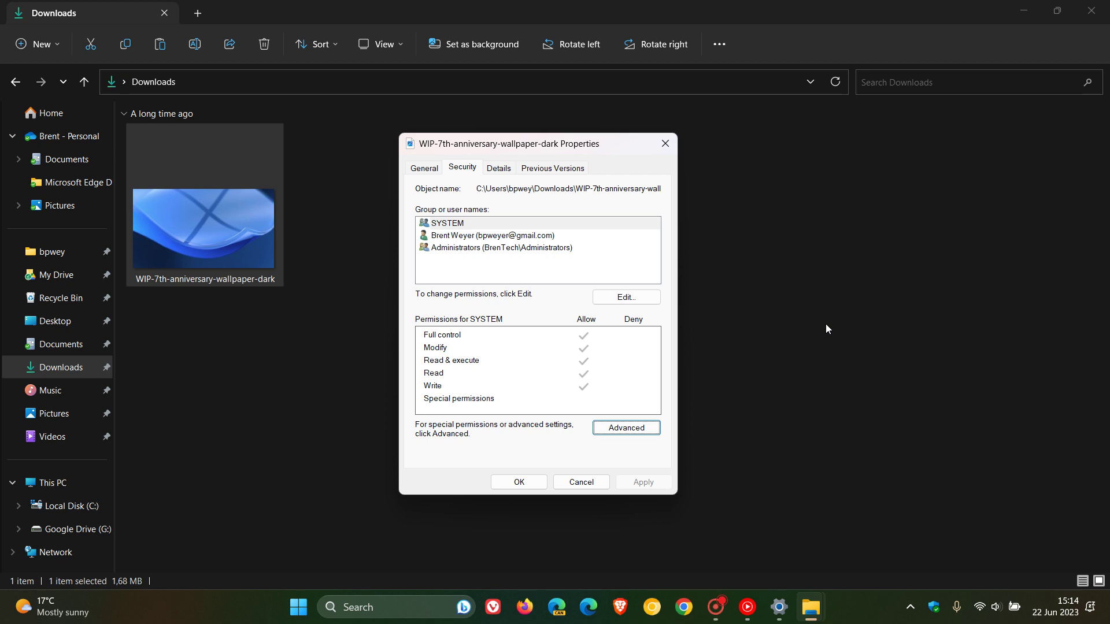
# - Close the wallpaper's Properties dialog and minimize File Explorer
pyautogui.click(662, 149)
pyautogui.click(1021, 11)
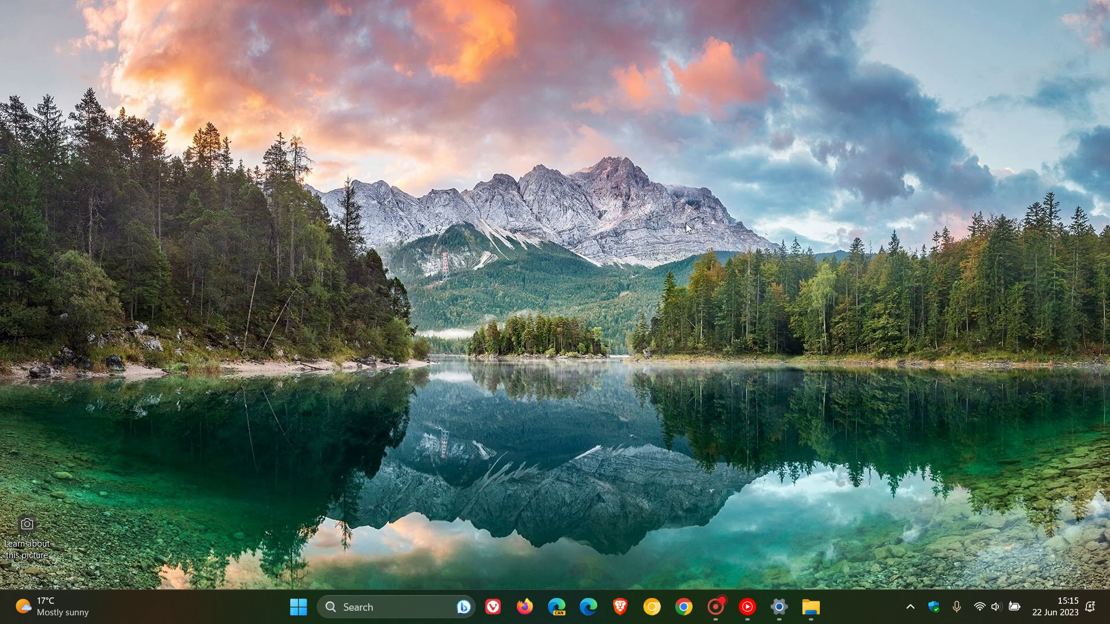
# - Show the Restart option under the Start menu's power button
pyautogui.click(299, 607)
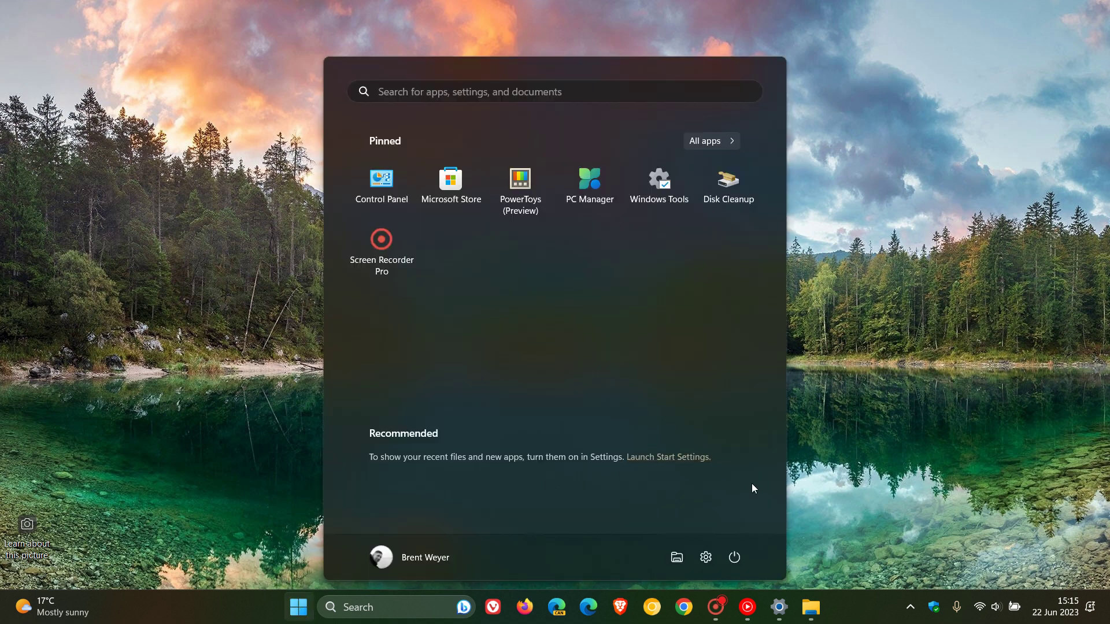
pyautogui.click(734, 558)
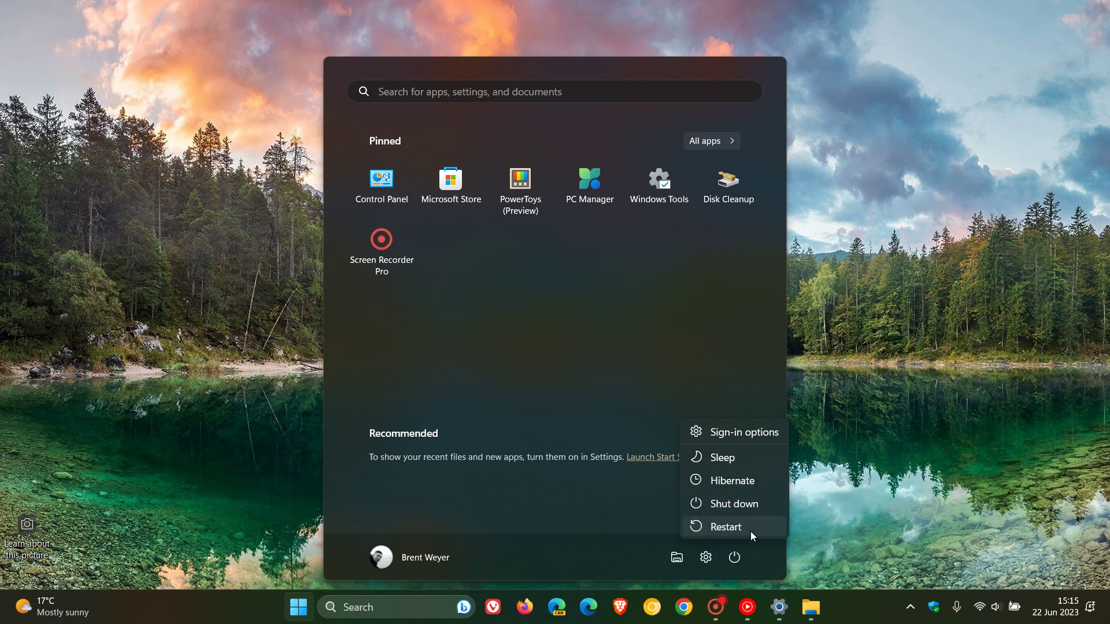
pyautogui.click(414, 561)
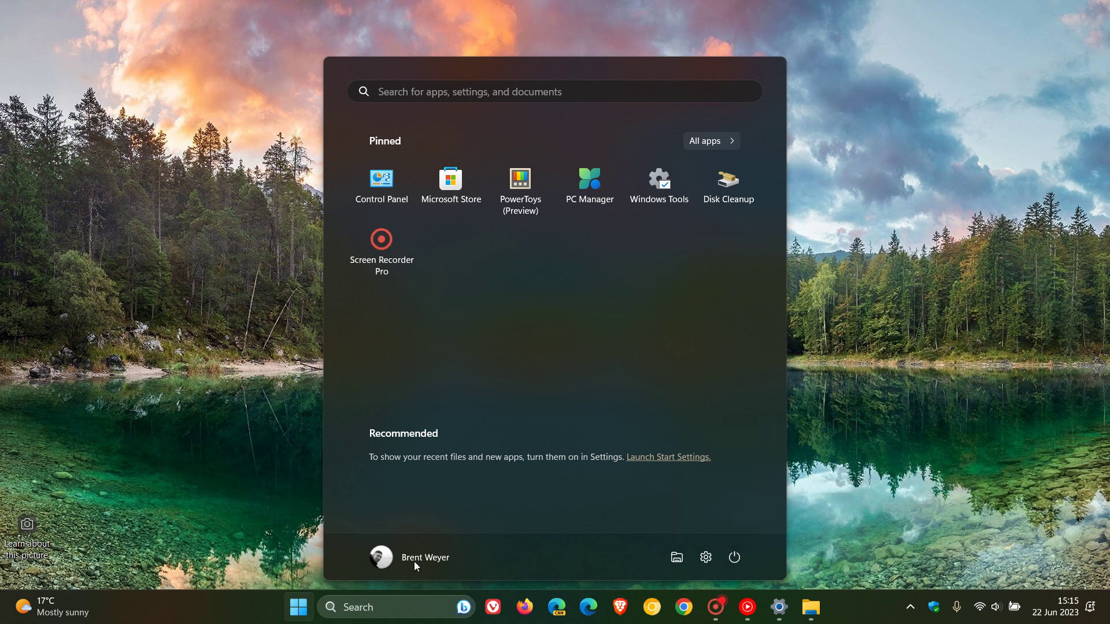
# - Show Sign out in the account menu, then close the Start menu
pyautogui.click(414, 560)
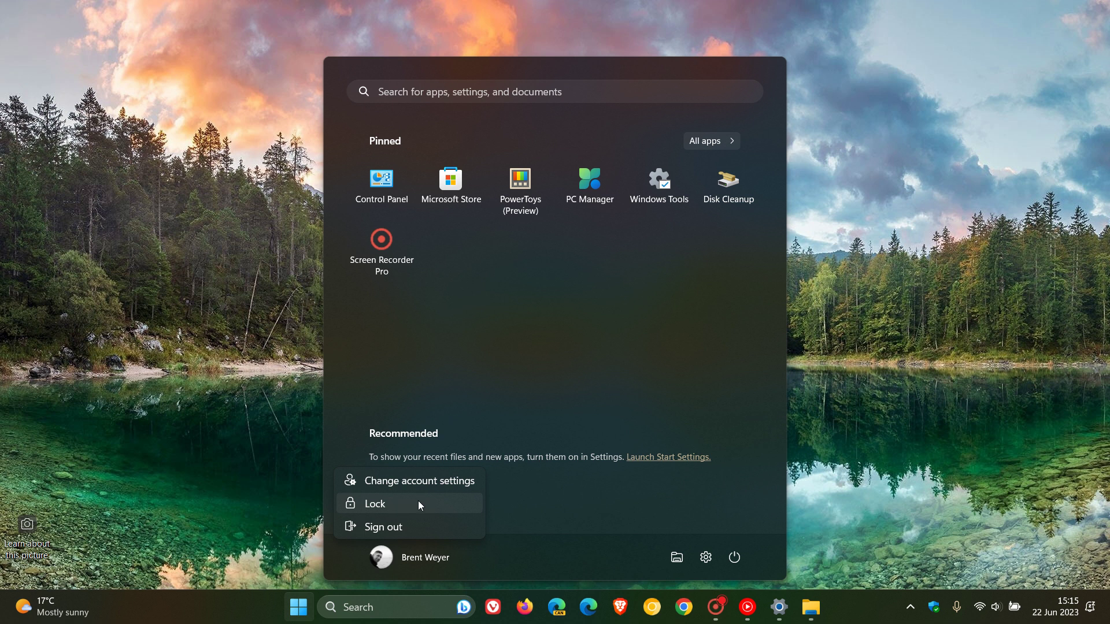
pyautogui.click(546, 553)
pyautogui.click(731, 556)
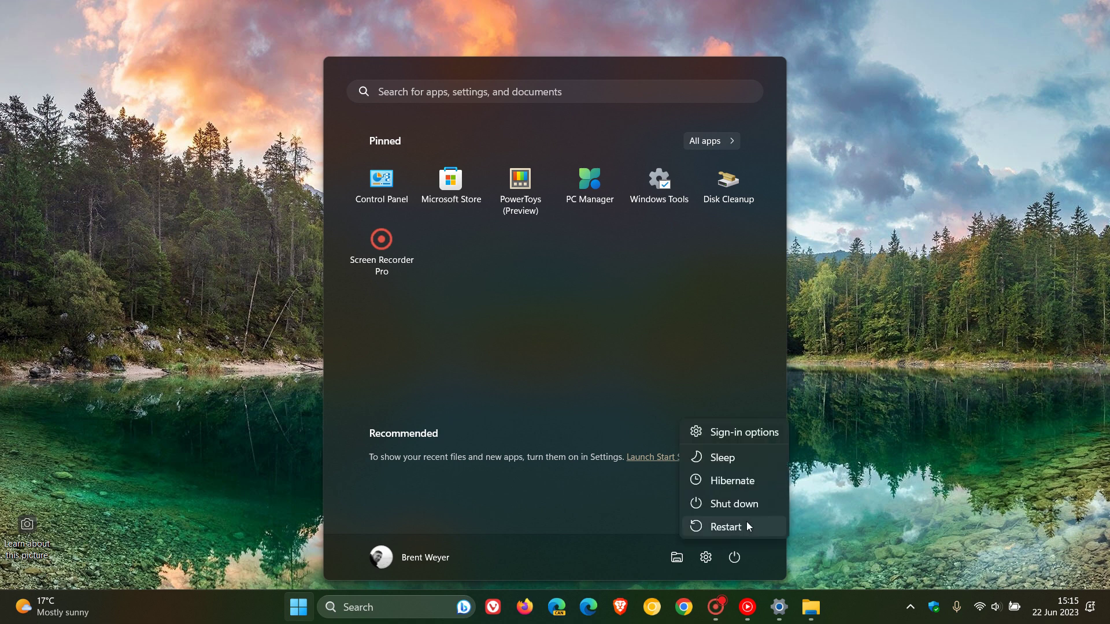
pyautogui.press('Escape')
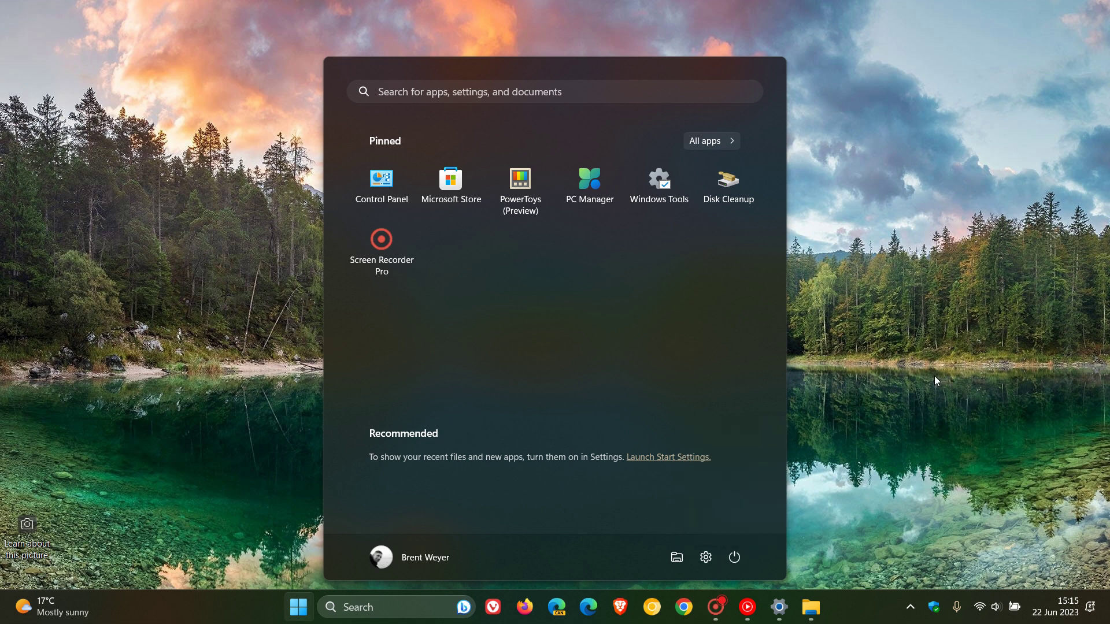
pyautogui.click(911, 282)
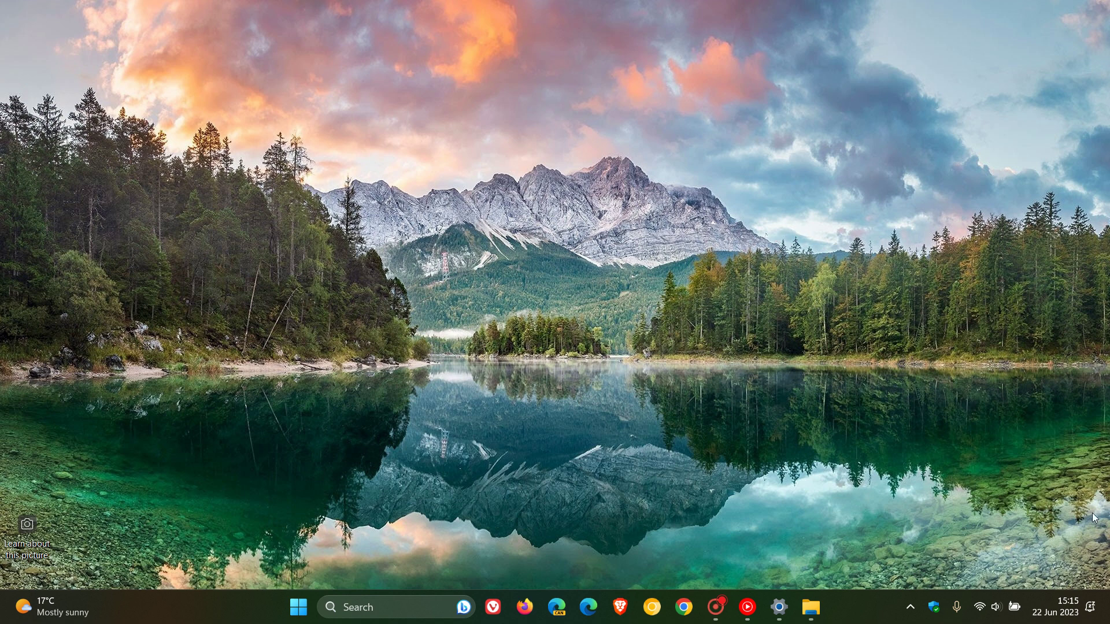
pyautogui.click(1063, 609)
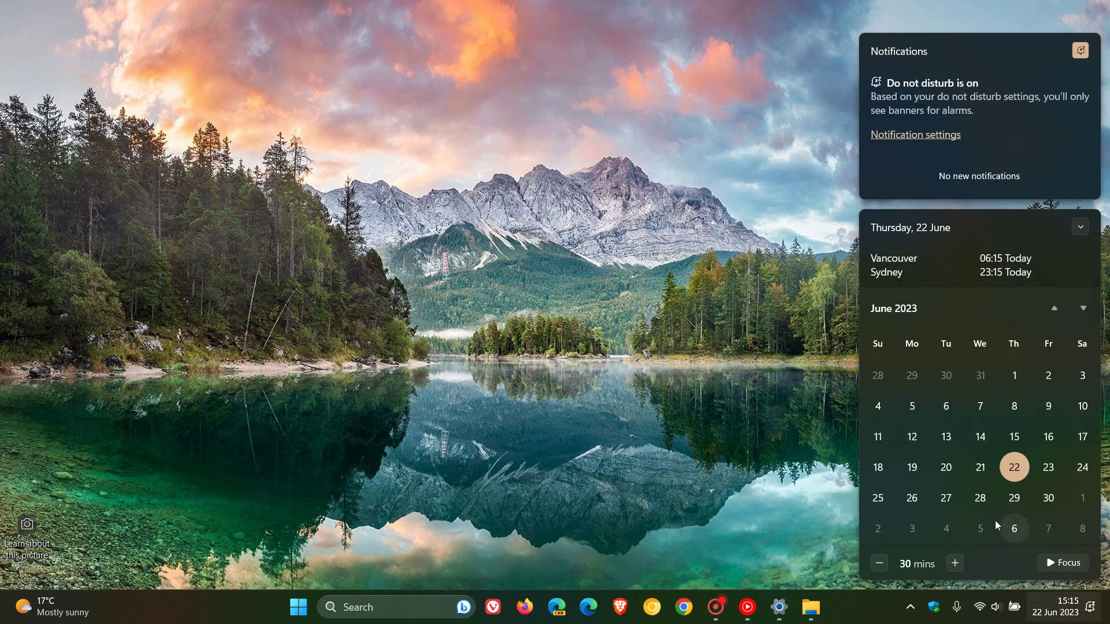
pyautogui.click(948, 503)
pyautogui.click(647, 295)
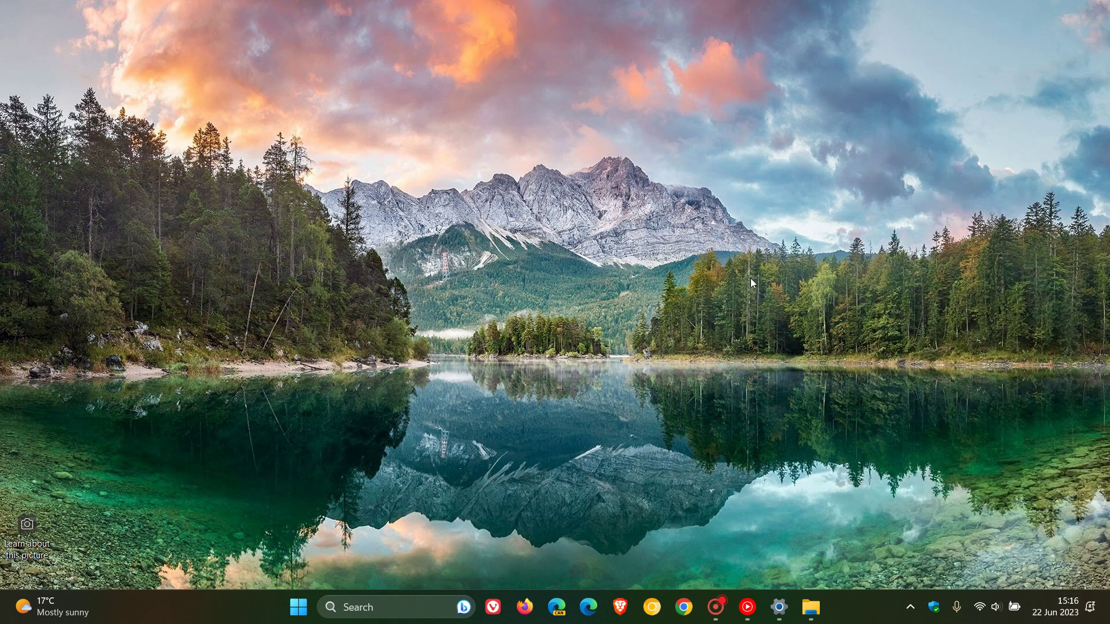